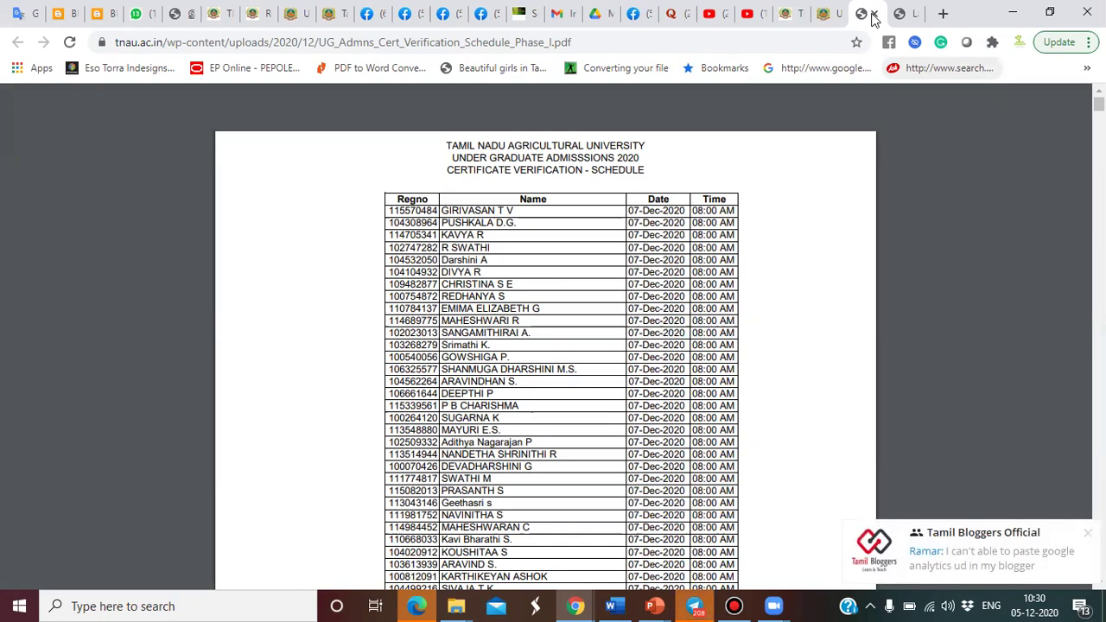
scroll(451, 380, down, 4)
scroll(451, 381, down, 5)
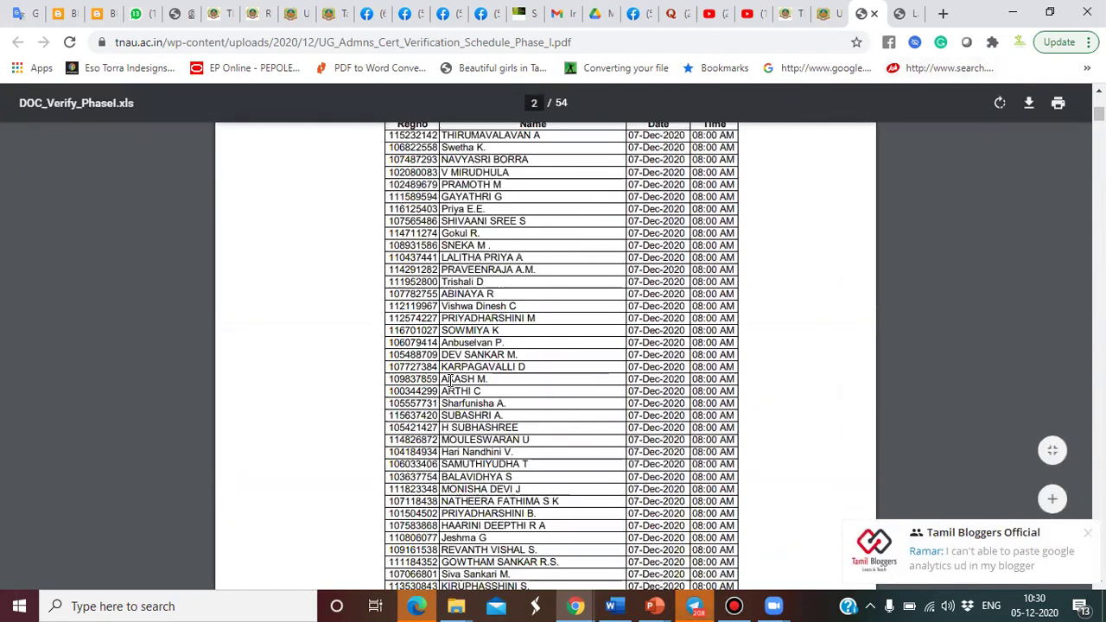
scroll(451, 380, up, 4)
scroll(450, 380, down, 3)
scroll(454, 386, up, 3)
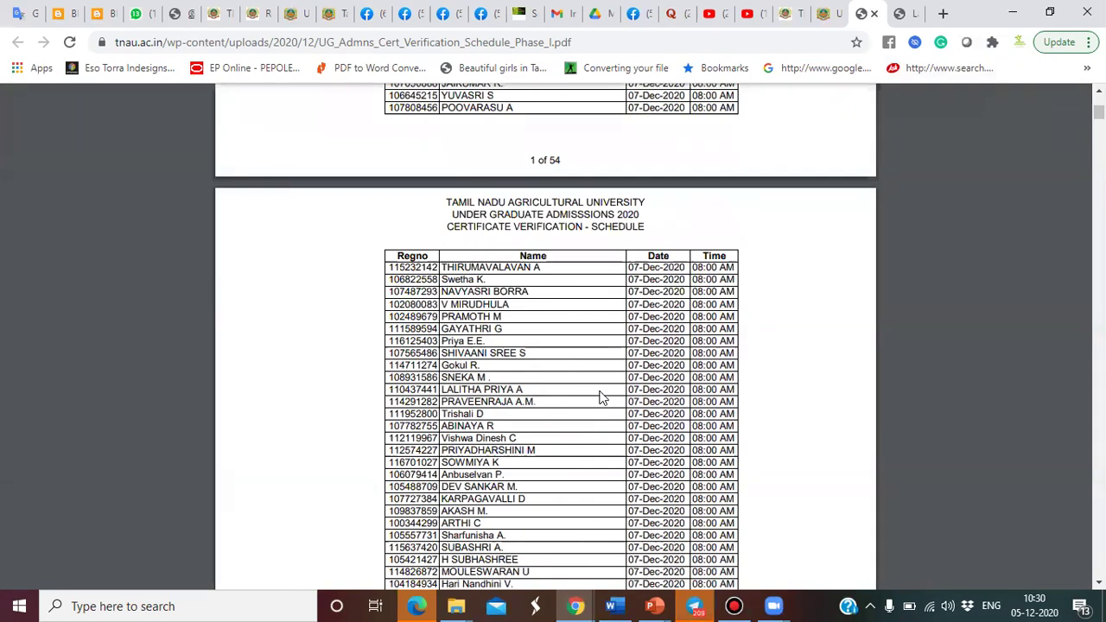
scroll(603, 398, down, 5)
scroll(602, 399, down, 8)
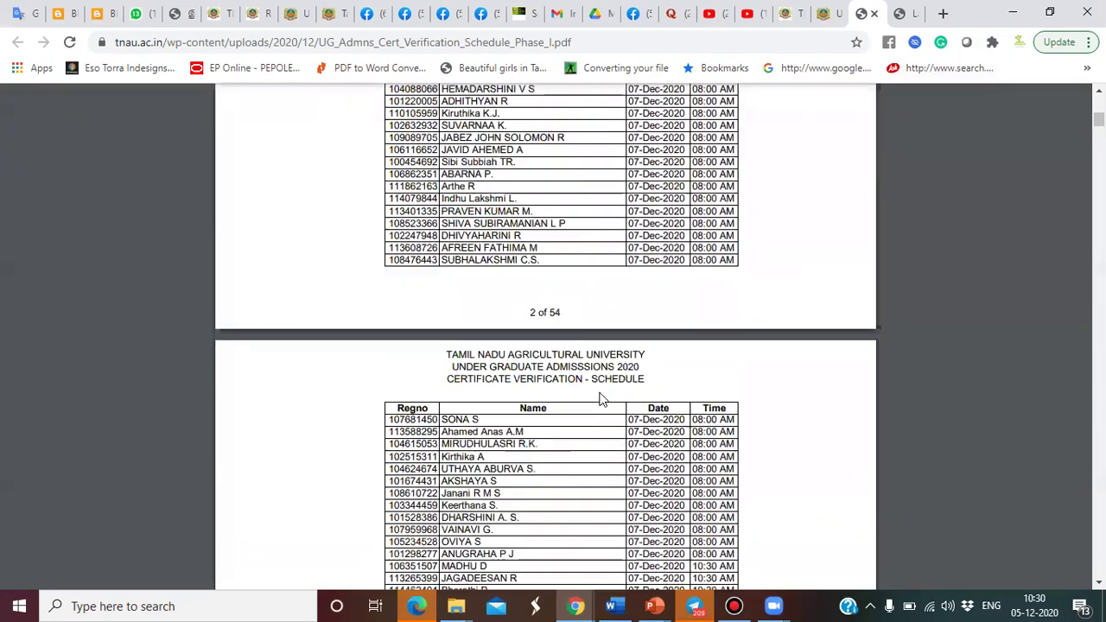
scroll(603, 398, down, 8)
scroll(602, 398, down, 8)
scroll(611, 381, down, 8)
scroll(611, 385, down, 8)
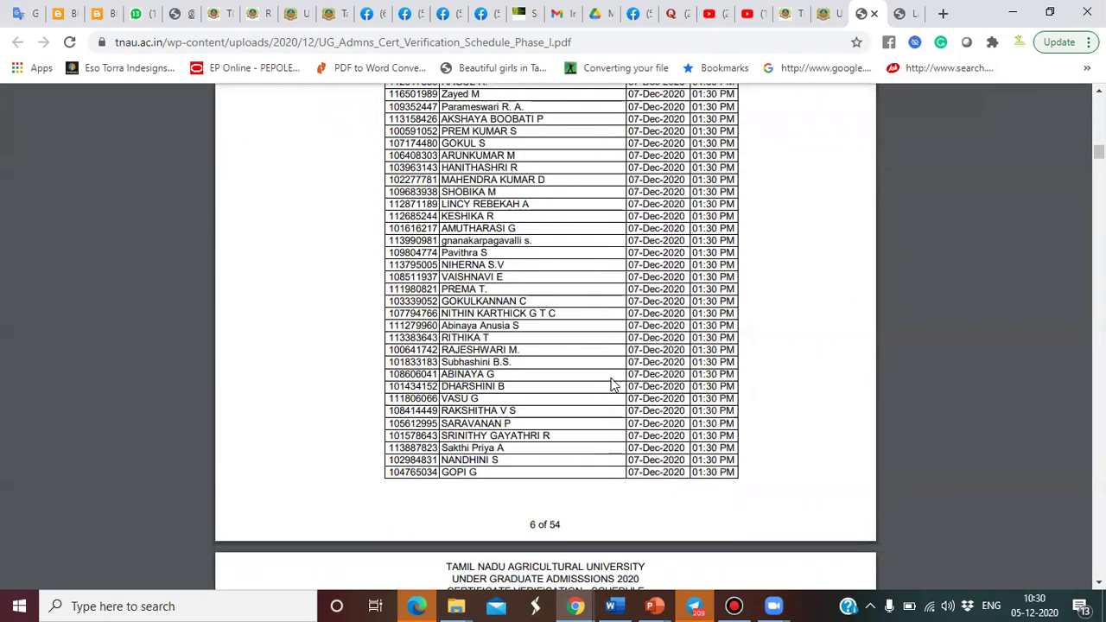
scroll(611, 384, down, 4)
scroll(612, 384, down, 5)
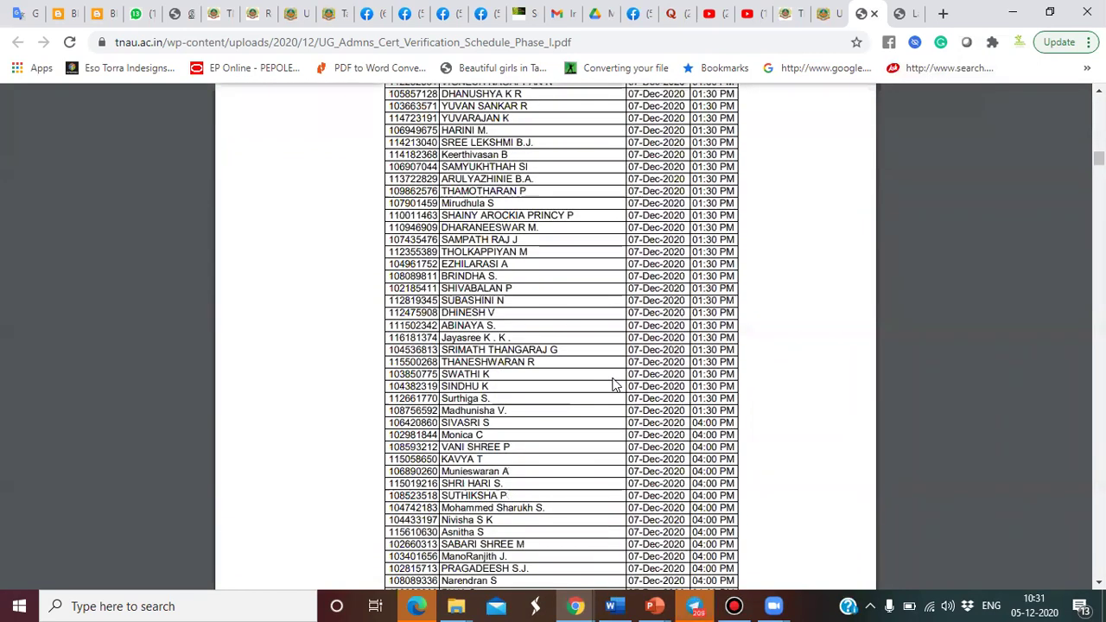
scroll(613, 385, down, 1)
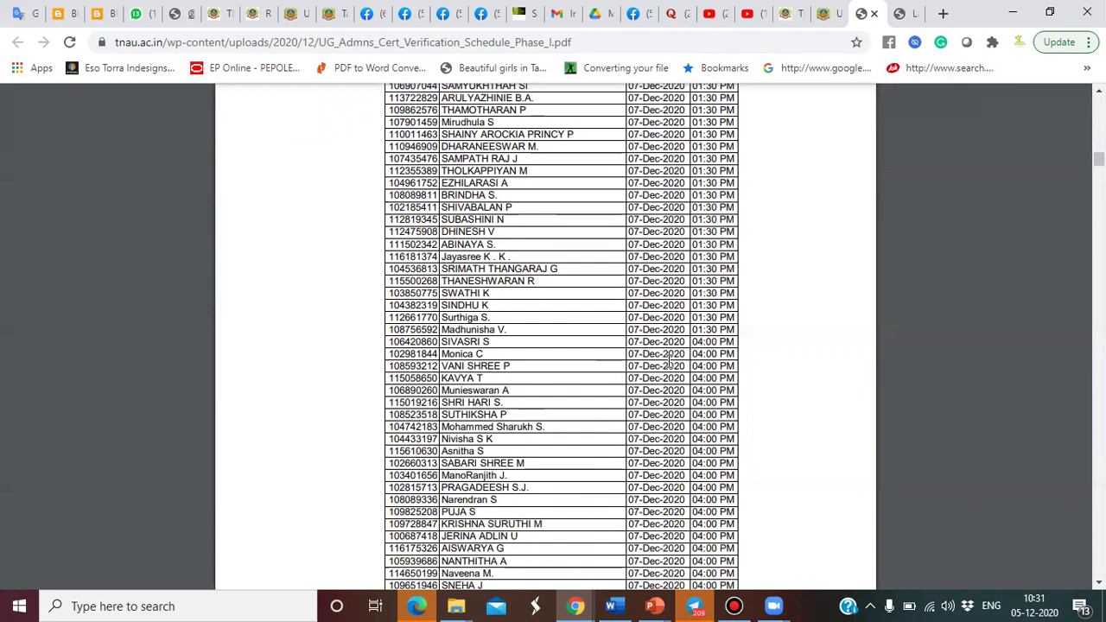
scroll(670, 361, down, 5)
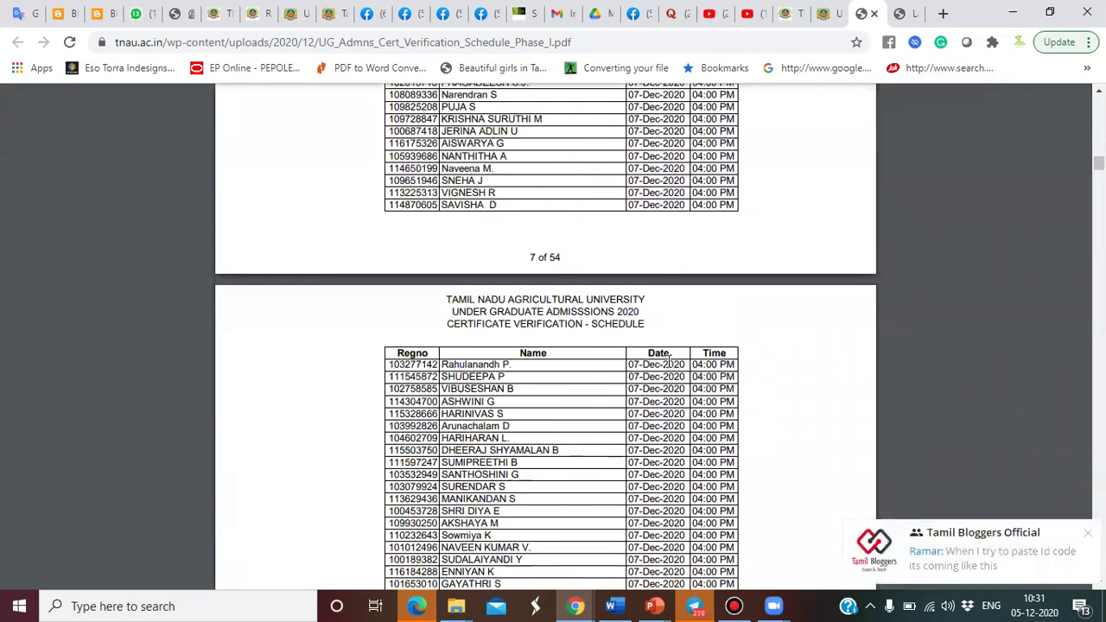